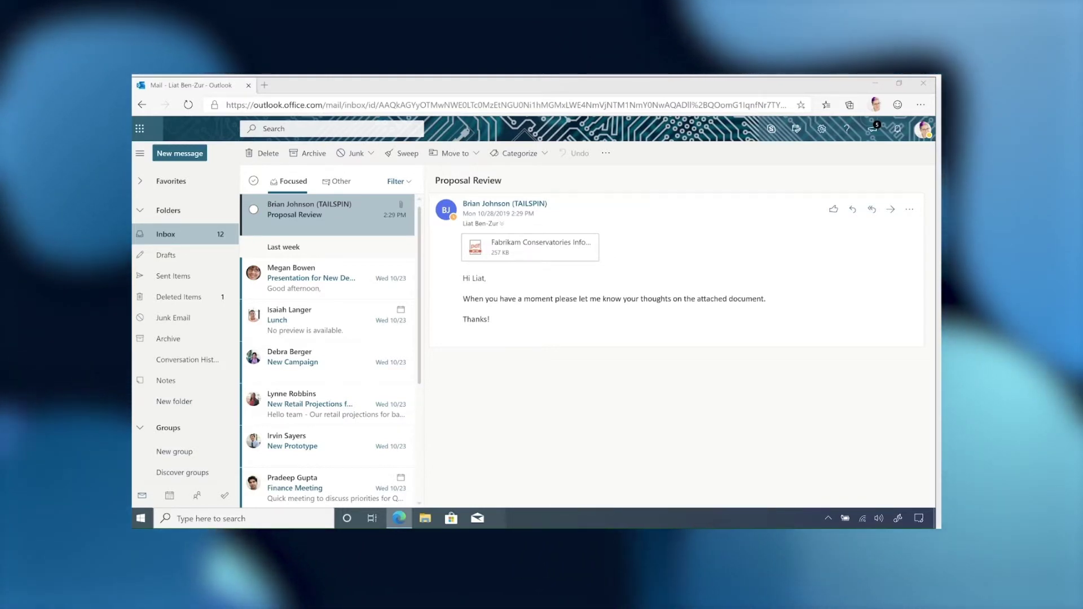
Preview the PDF attachment in the Proposal Review email
click(533, 247)
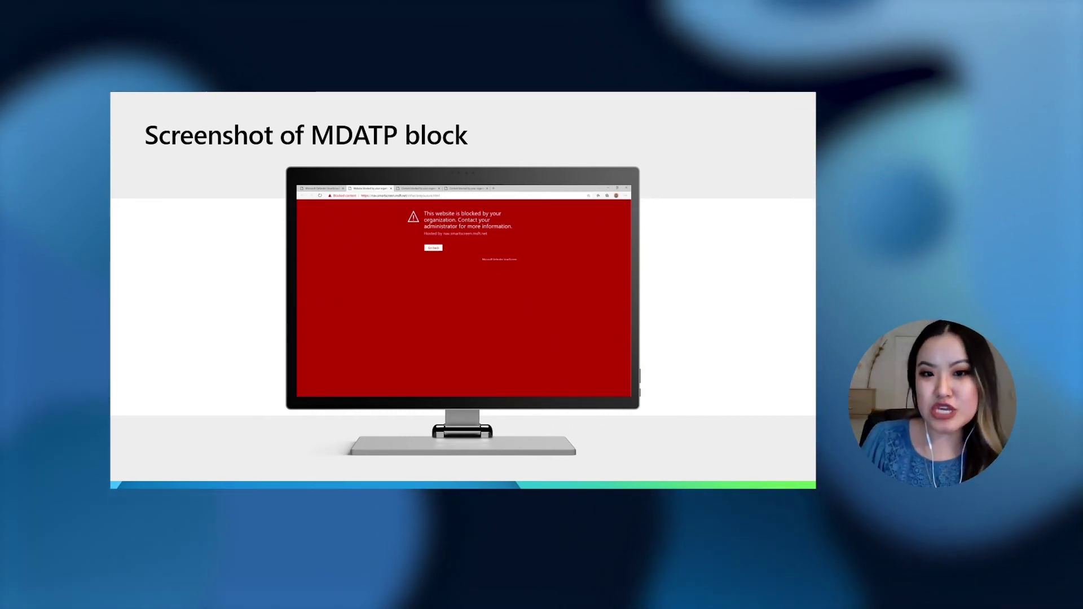
Advance the slides to the Microsoft Cloud App Security warning slide
key(Right)
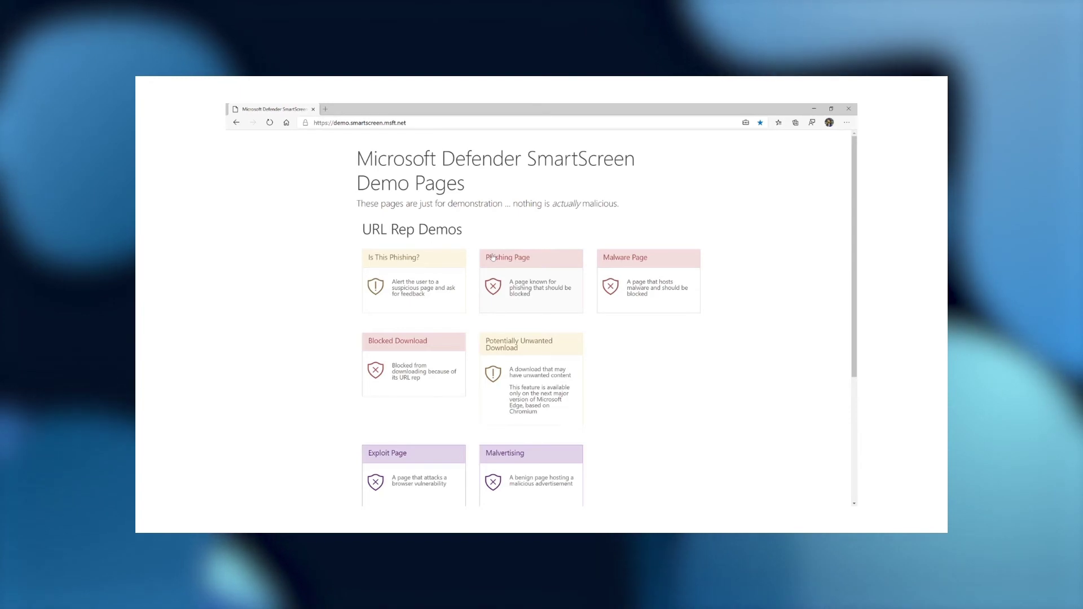
scroll(445, 242, down, 1)
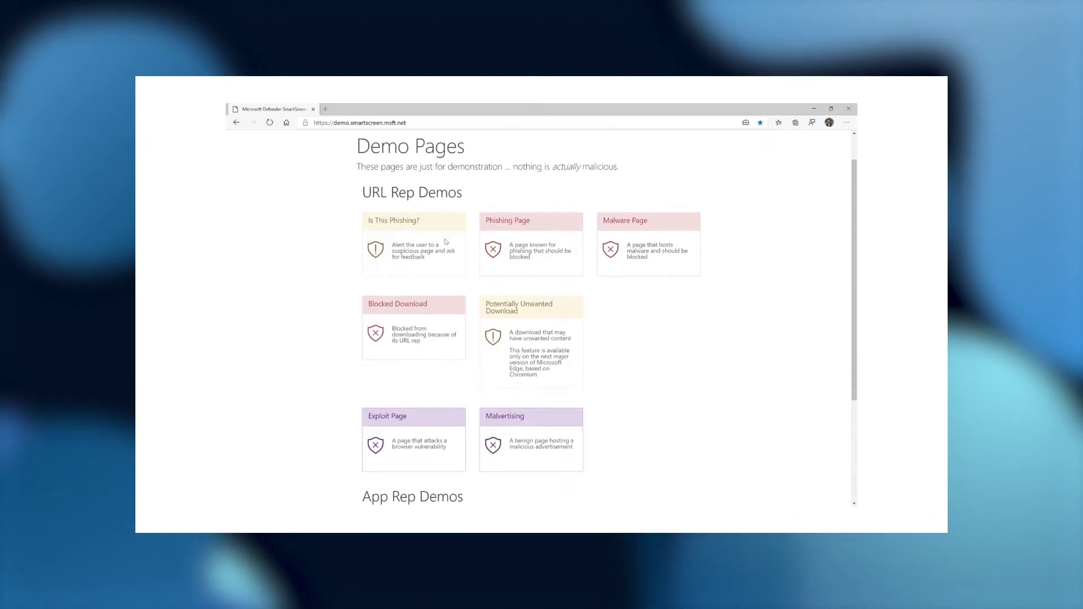
scroll(445, 242, down, 2)
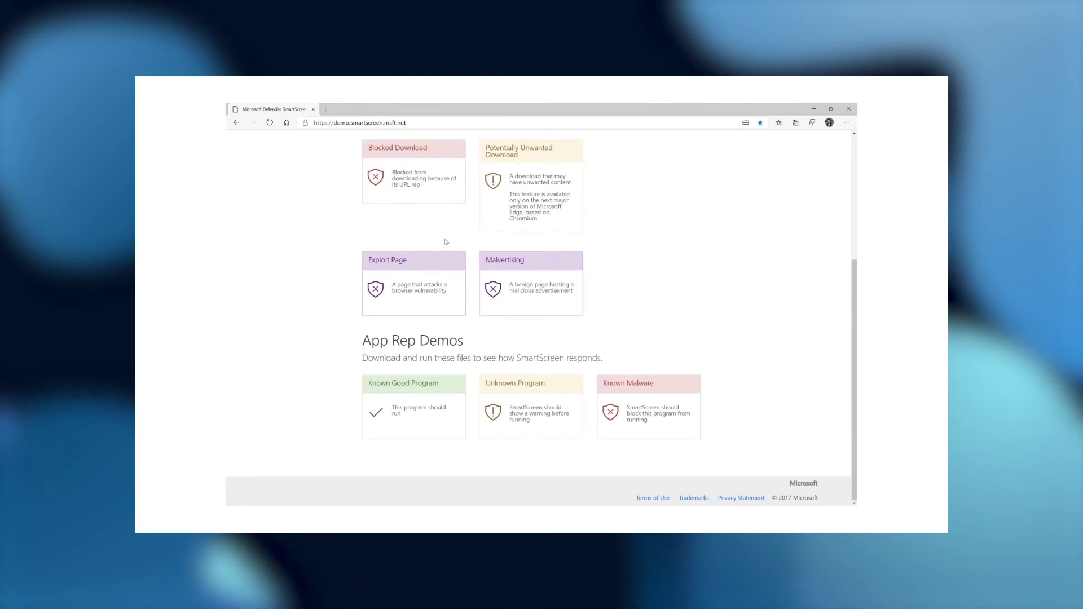
scroll(445, 242, up, 3)
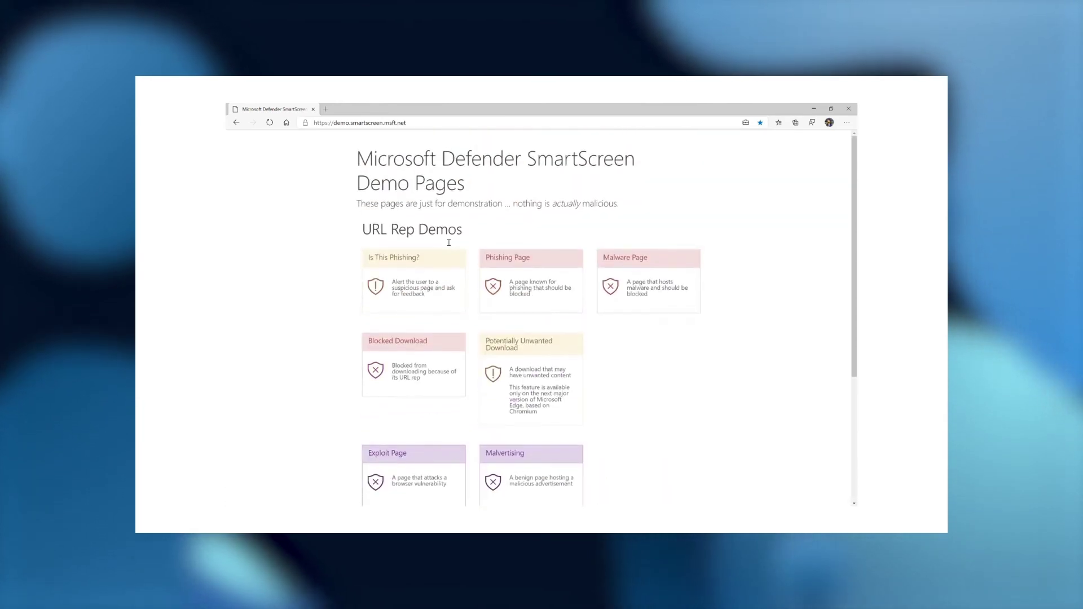
Trigger the Phishing Page warning, dismiss it, then start the Potentially Unwanted Download demo
click(551, 263)
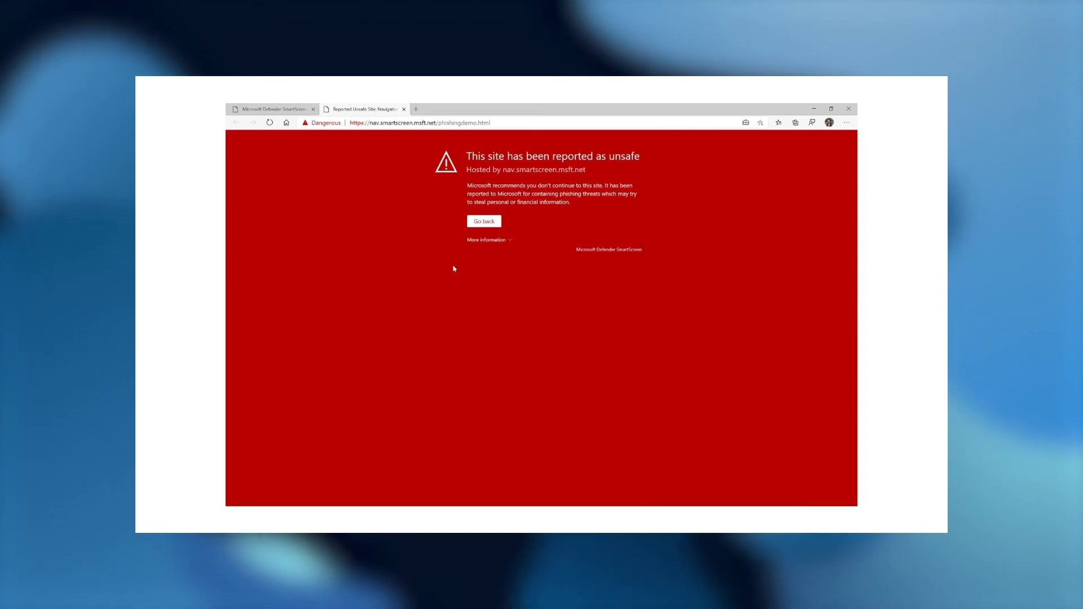
click(403, 109)
scroll(559, 368, down, 1)
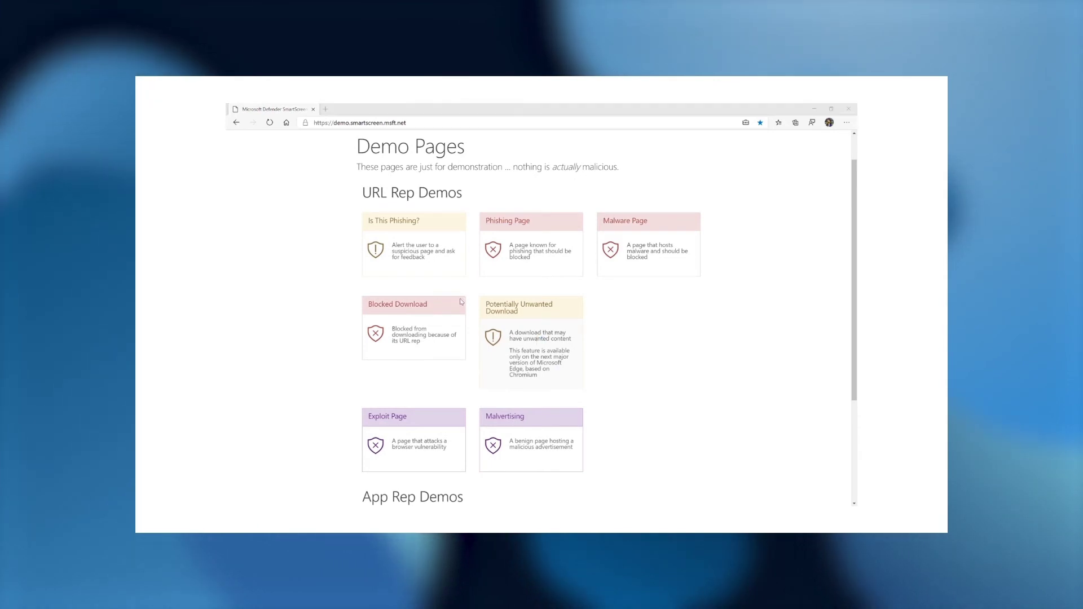
click(519, 307)
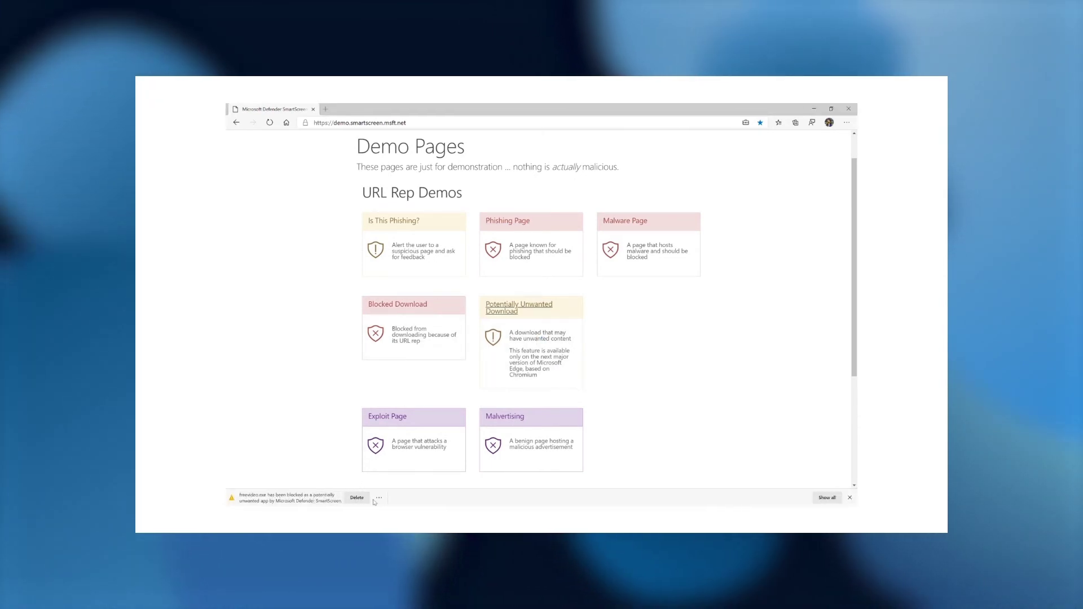